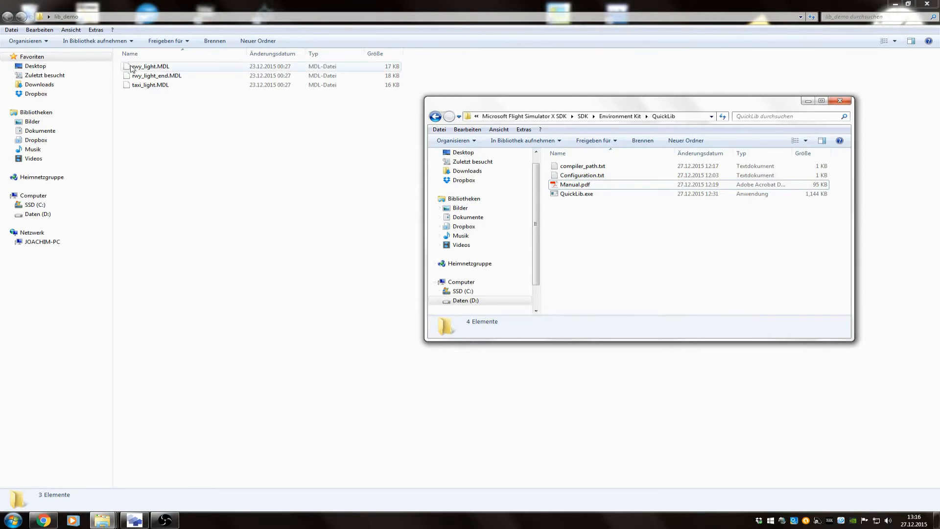
Compile rwy_light_end.MDL into a BGL library by running it through QuickLib.exe, and select the resulting BGL file
drag(135, 79, 579, 197)
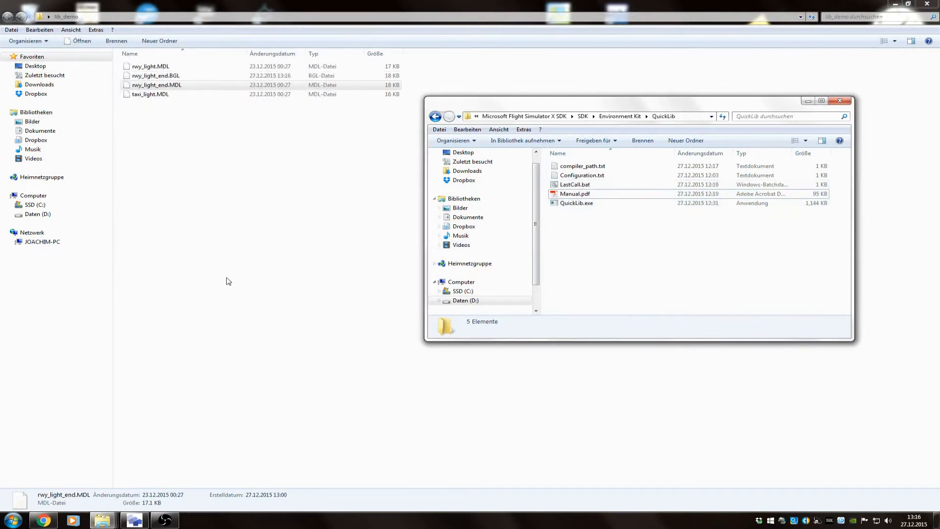
click(147, 76)
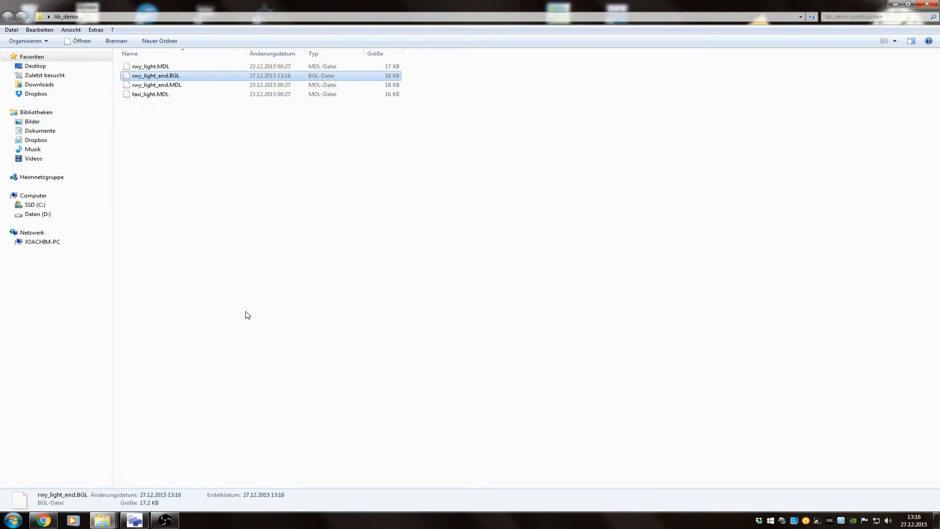
Load rwy_light_end.BGL into ModelConverterX and inspect the model from several angles
click(135, 520)
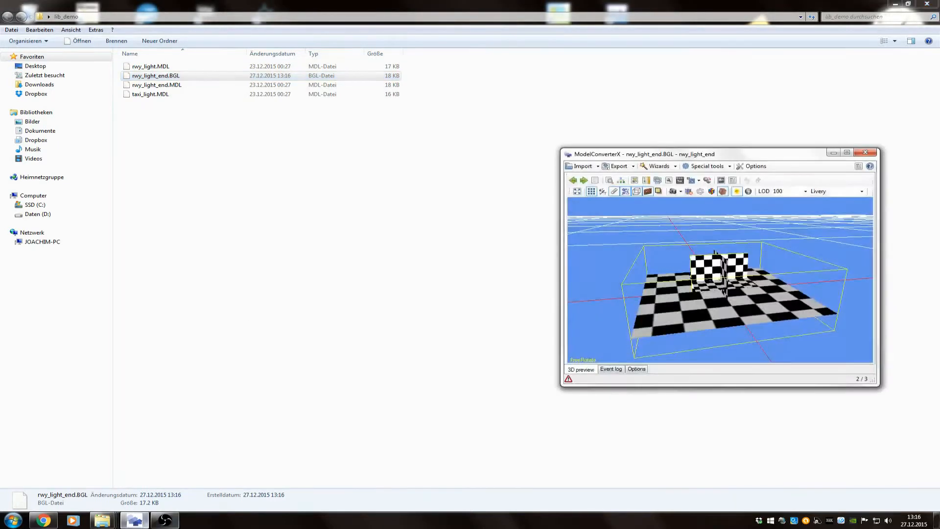
drag(159, 76, 669, 310)
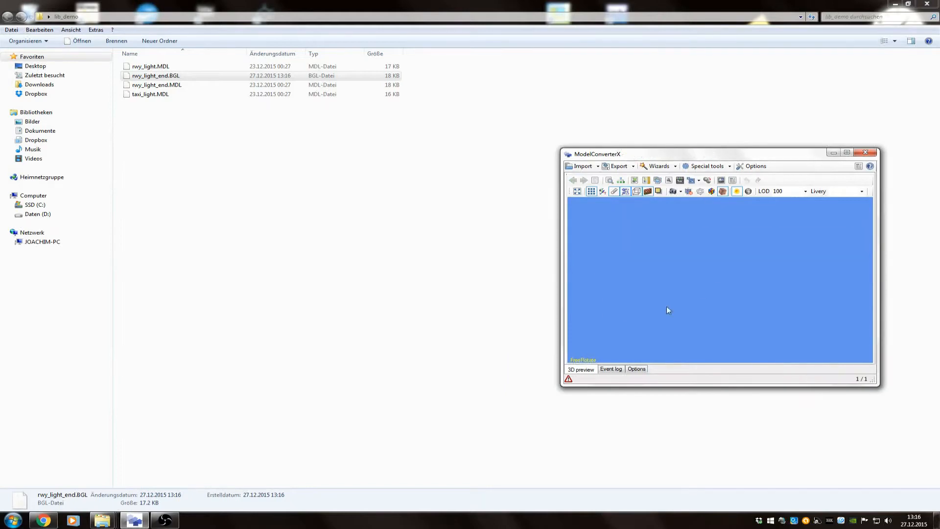
drag(835, 299, 748, 298)
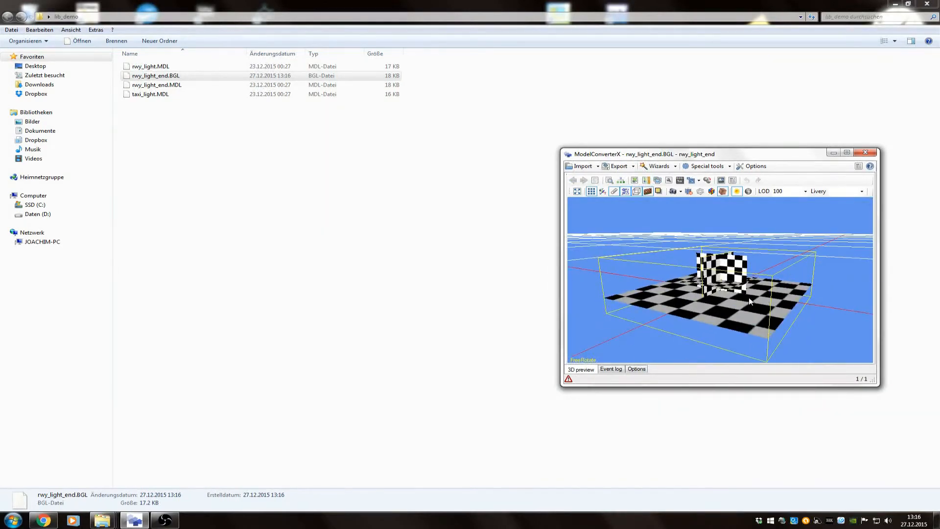
drag(747, 248, 711, 309)
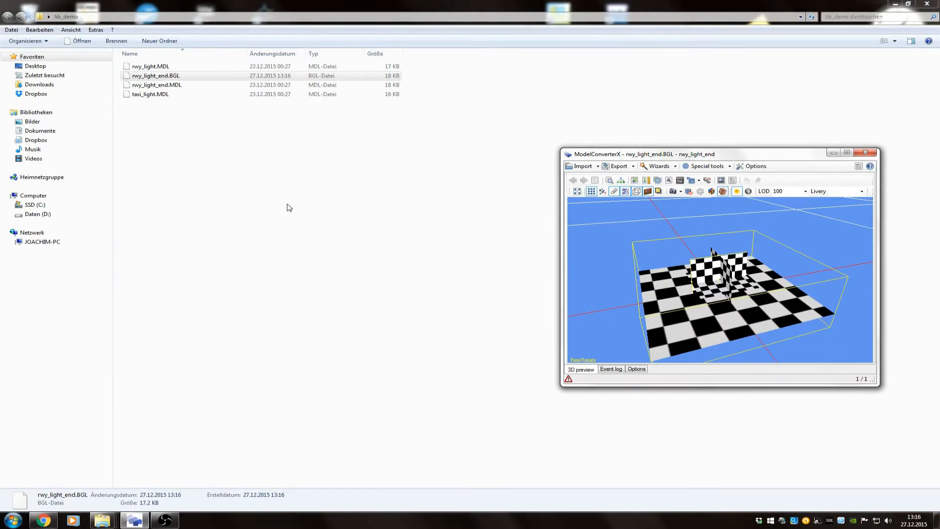
Return to the lib_demo folder and delete rwy_light_end.BGL
click(357, 3)
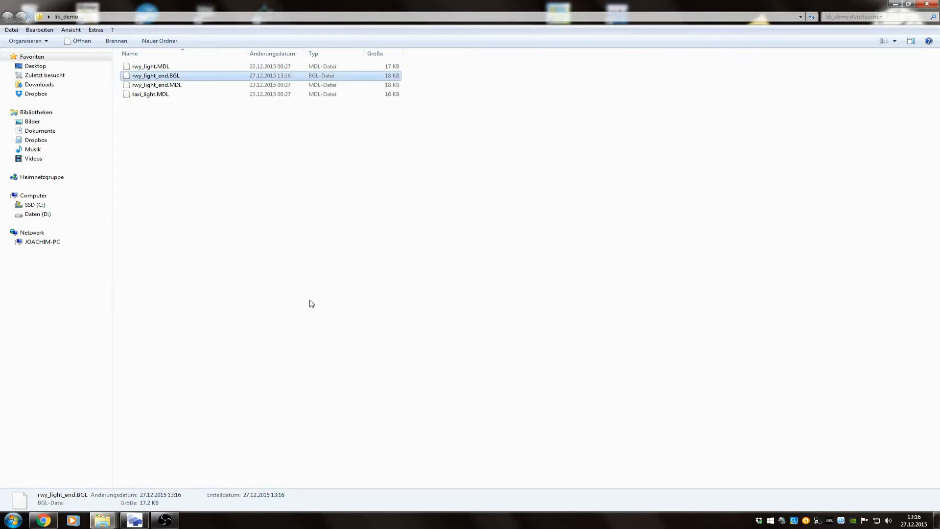
key(Delete)
key(Return)
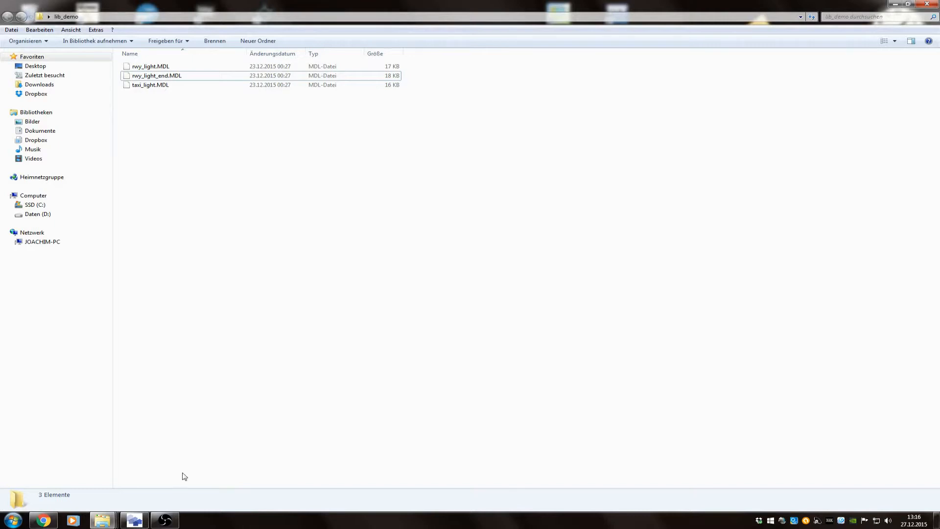
Compile rwy_light.MDL, rwy_light_end.MDL and taxi_light.MDL together into one BGL library with QuickLib.exe
mouse_move(104, 520)
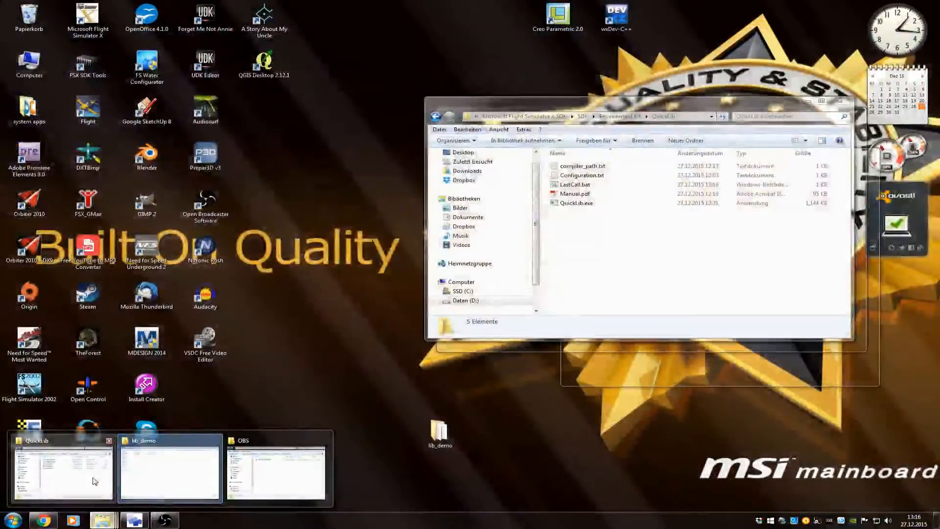
click(93, 477)
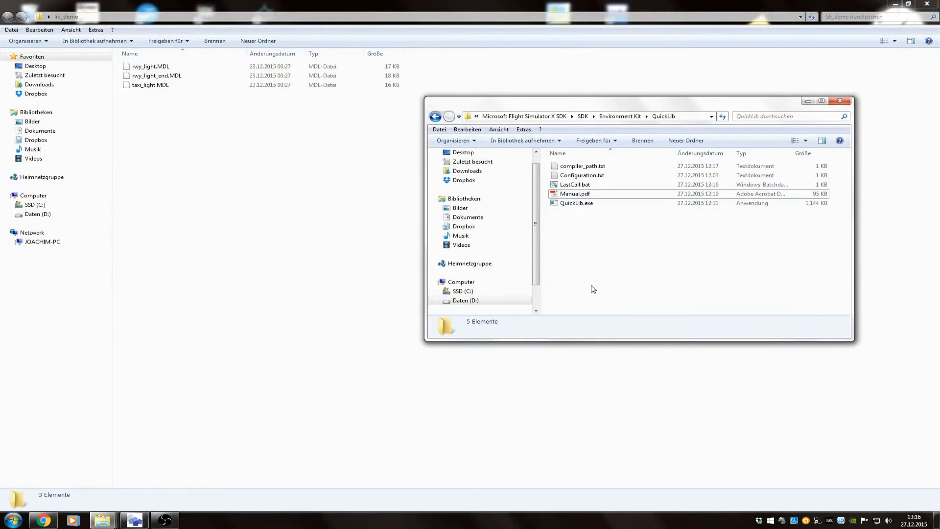
drag(227, 255, 158, 63)
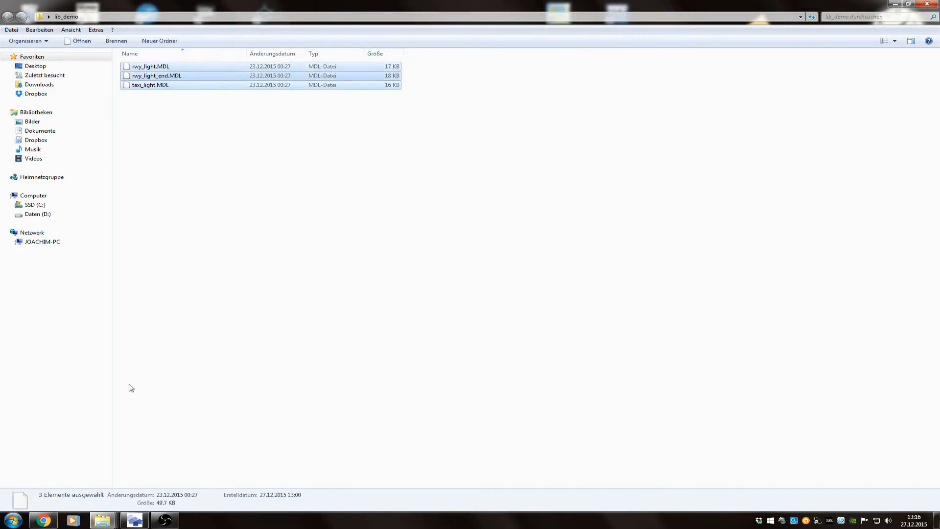
click(102, 520)
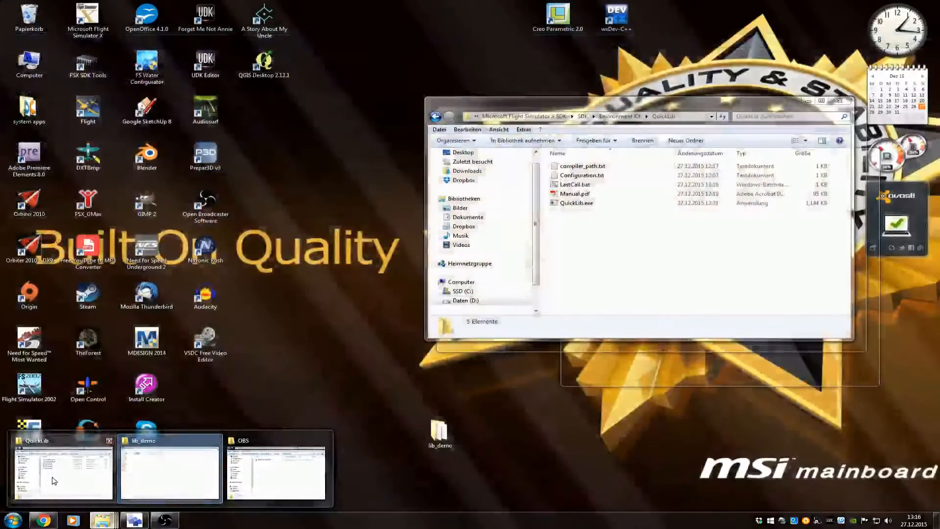
click(53, 481)
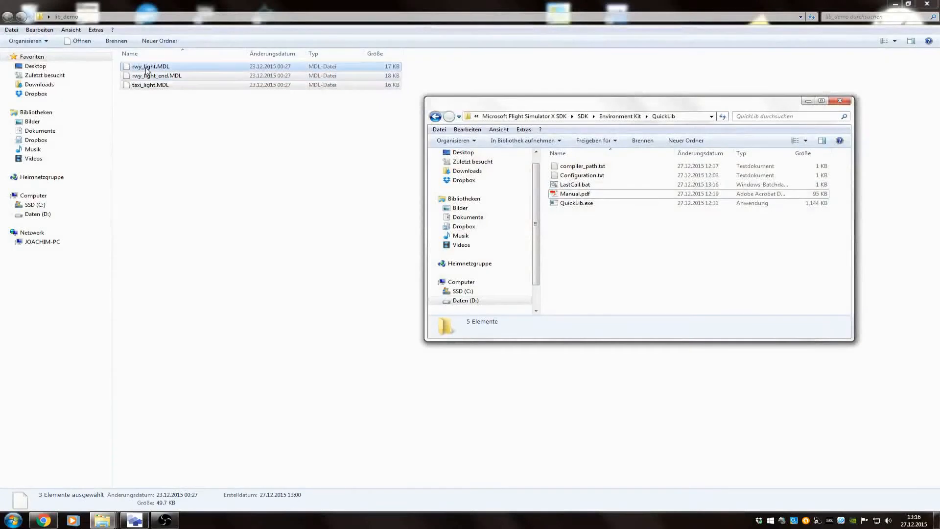
drag(146, 70, 580, 206)
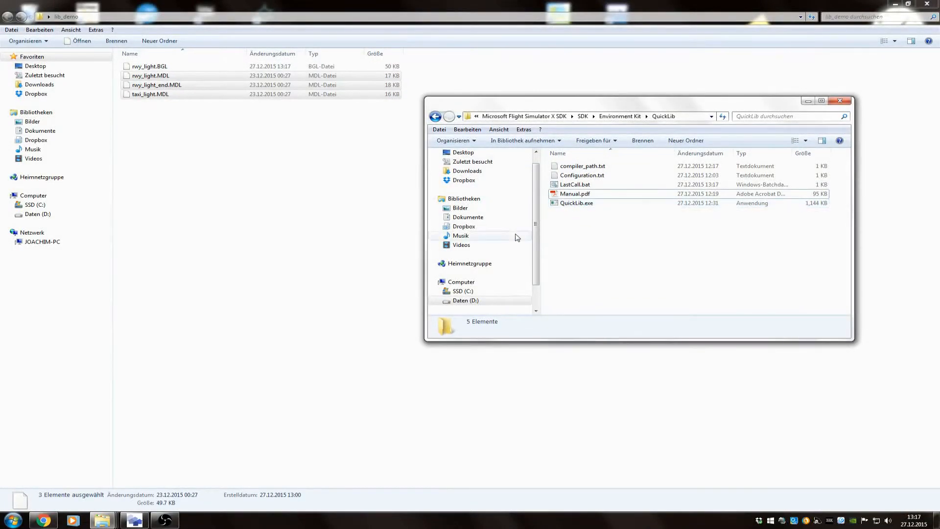
click(159, 68)
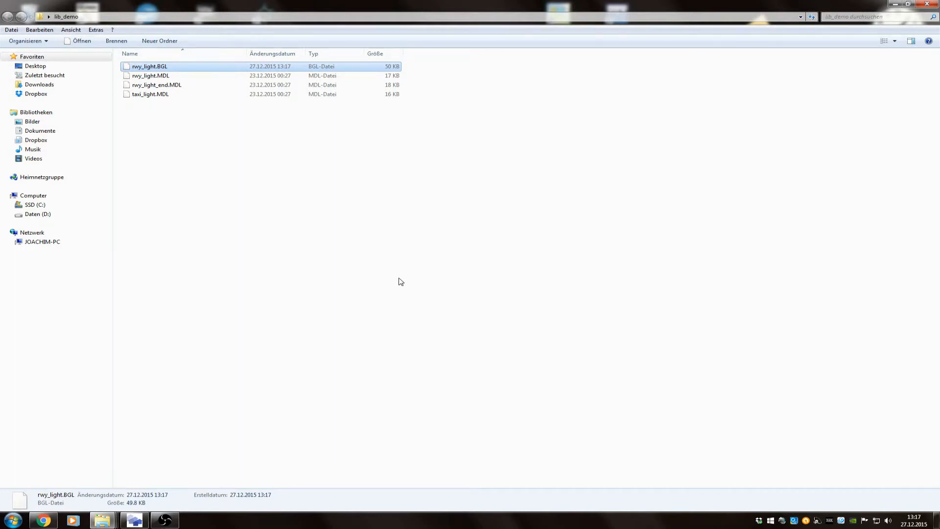
click(329, 334)
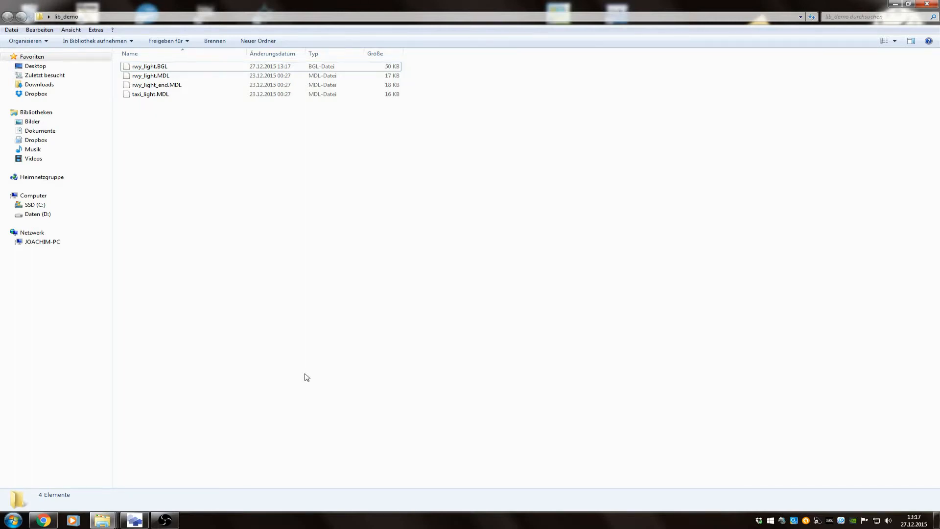
Open LastCall.bat from the QuickLib folder in the text editor, examine its command line and close it
mouse_move(105, 525)
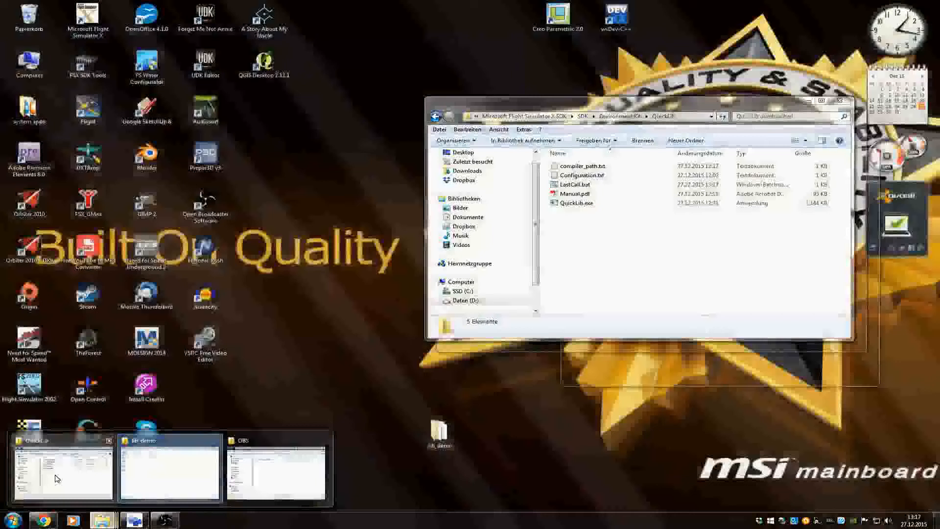
click(59, 475)
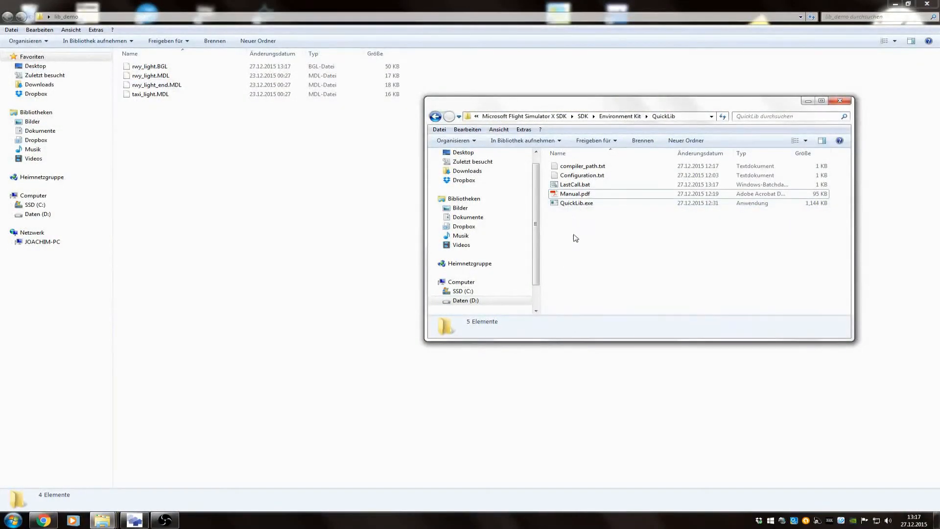
right_click(568, 184)
click(592, 203)
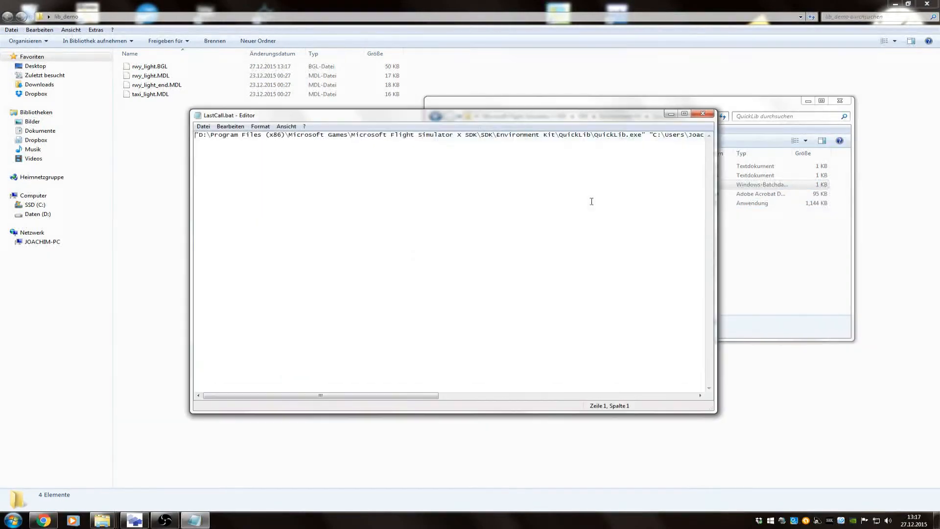
click(685, 130)
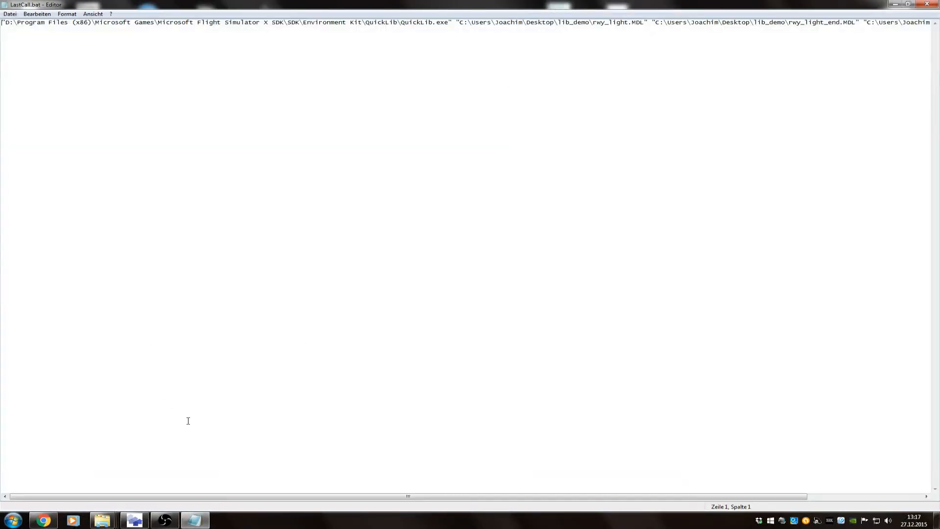
drag(74, 496, 65, 451)
double_click(695, 4)
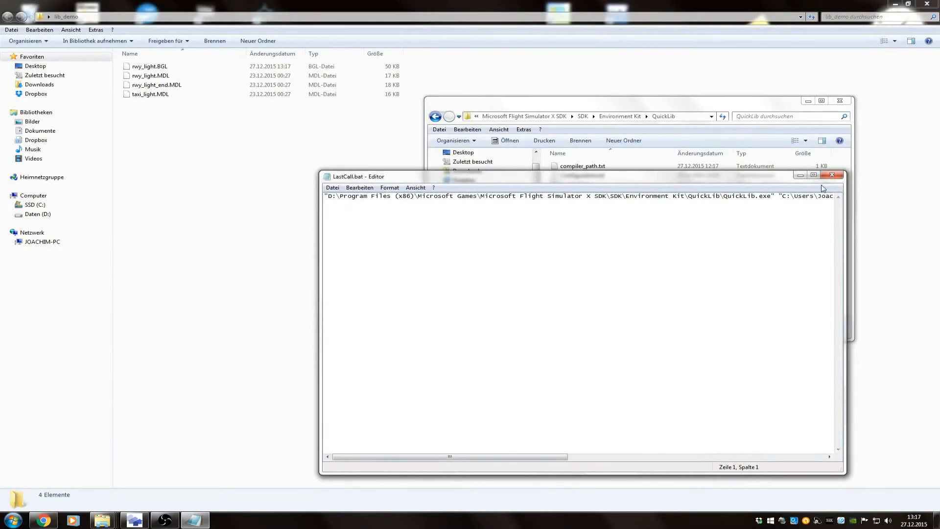
click(832, 175)
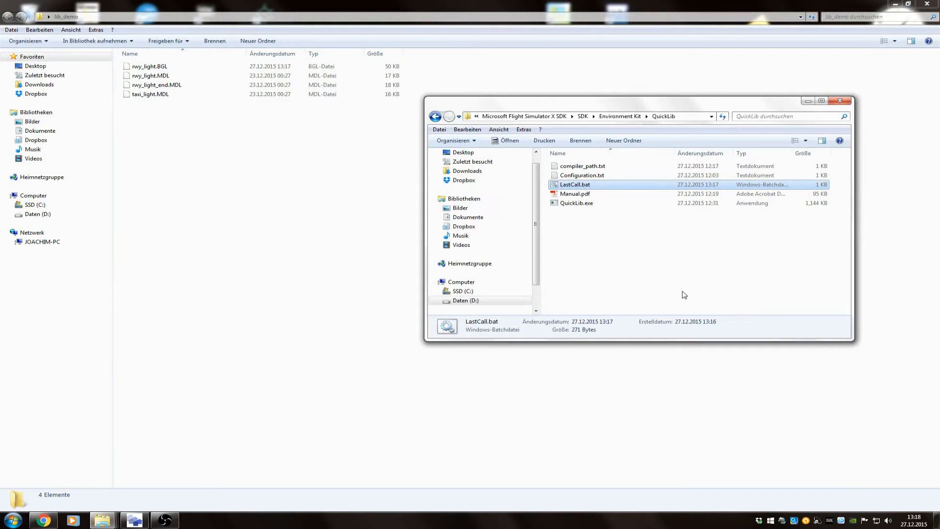
Copy LastCall.bat into the lib_demo folder and rename the copy as lights.bat
drag(576, 184, 400, 470)
click(147, 67)
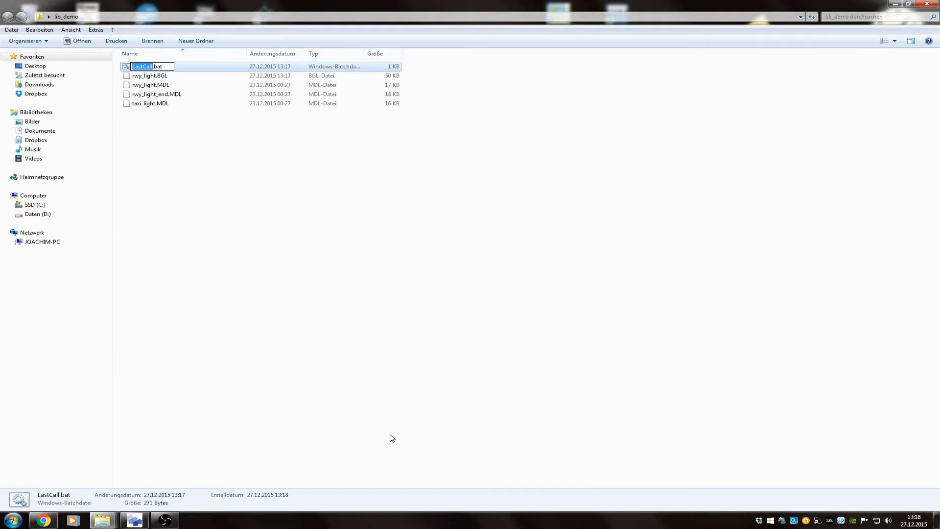
text(lights)
key(Return)
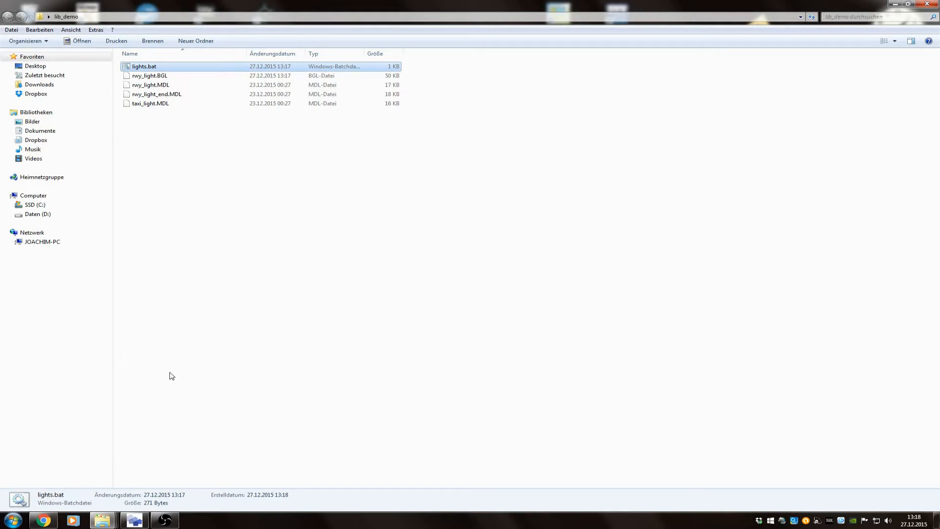
Delete rwy_light.BGL and rebuild the library by running lights.bat
click(192, 77)
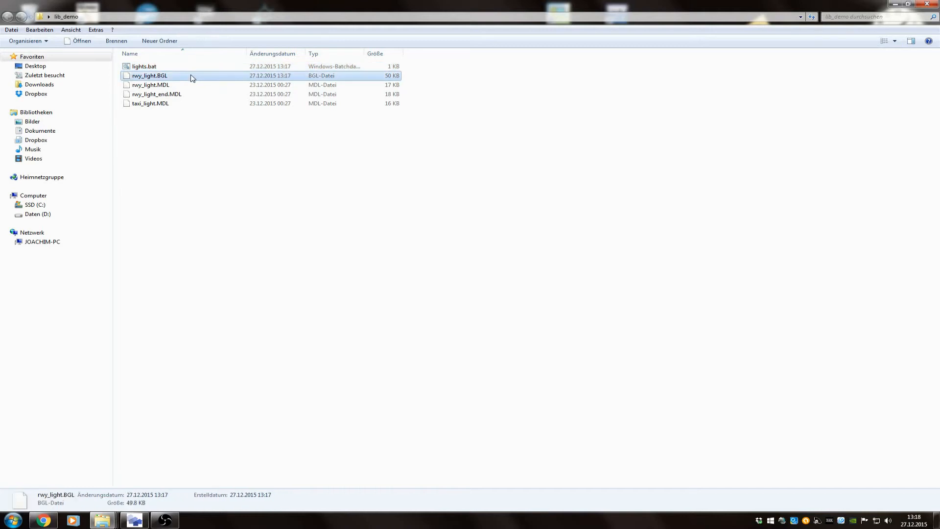
key(Delete)
key(Return)
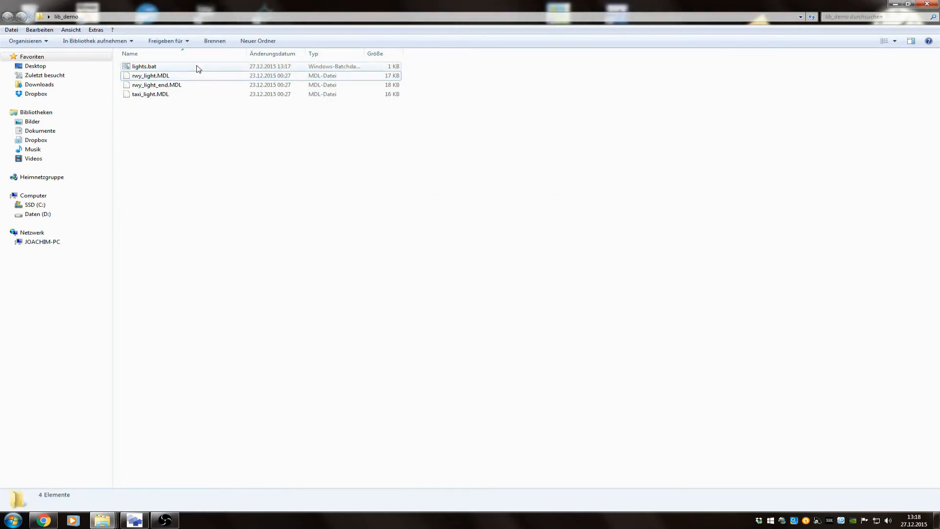
double_click(196, 68)
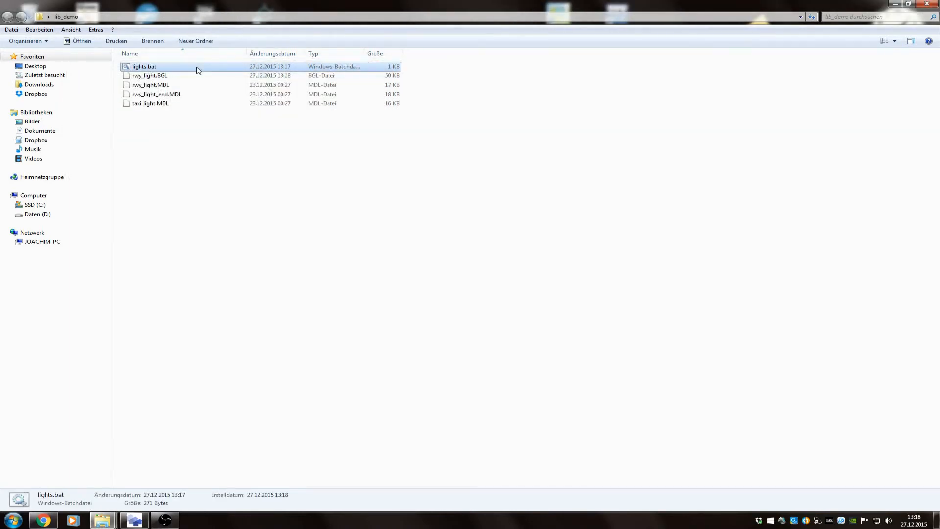
Delete the rebuilt rwy_light.BGL from the lib_demo folder
click(198, 75)
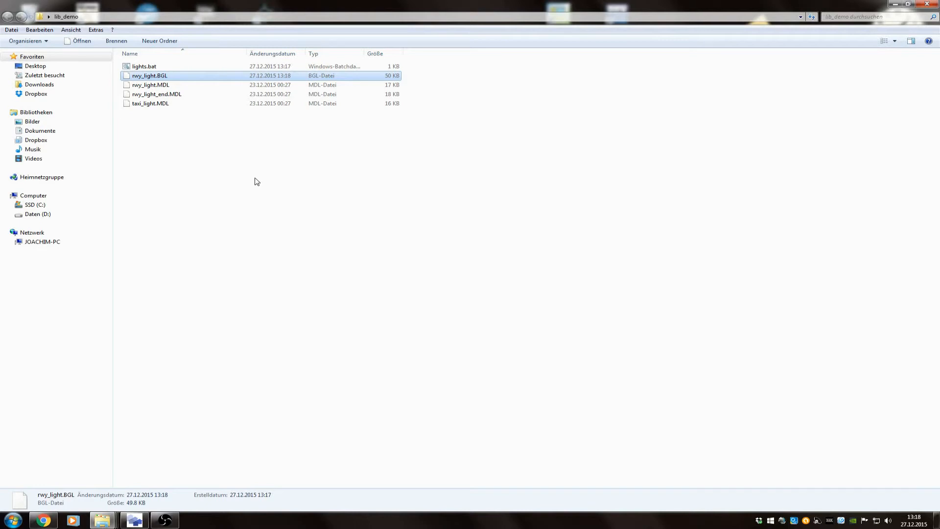
key(Delete)
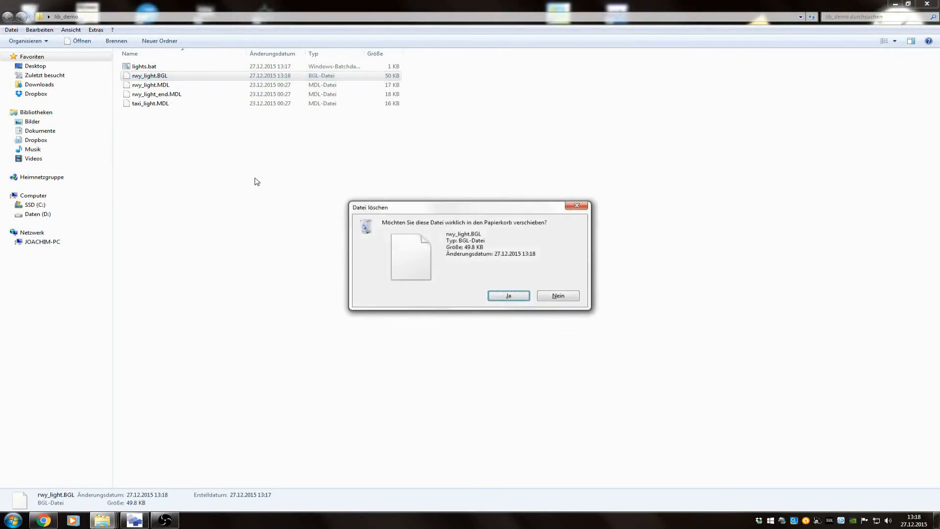
key(Return)
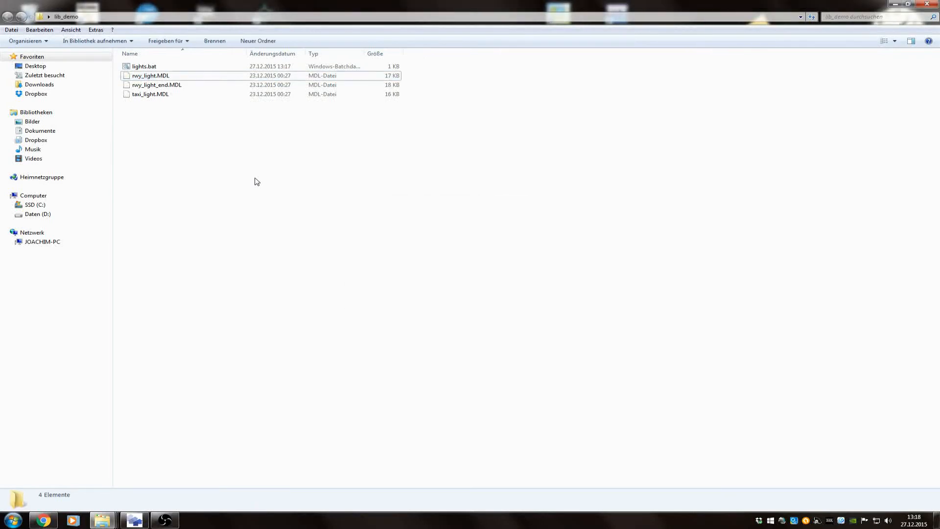
Open lights.bat for editing and insert an opening quotation mark after the QuickLib.exe path, before the first model path
right_click(146, 67)
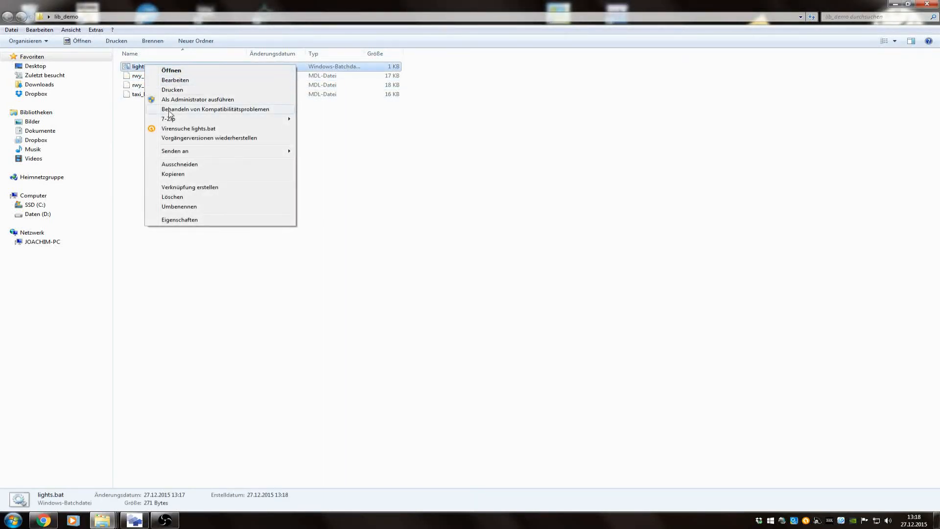
click(175, 80)
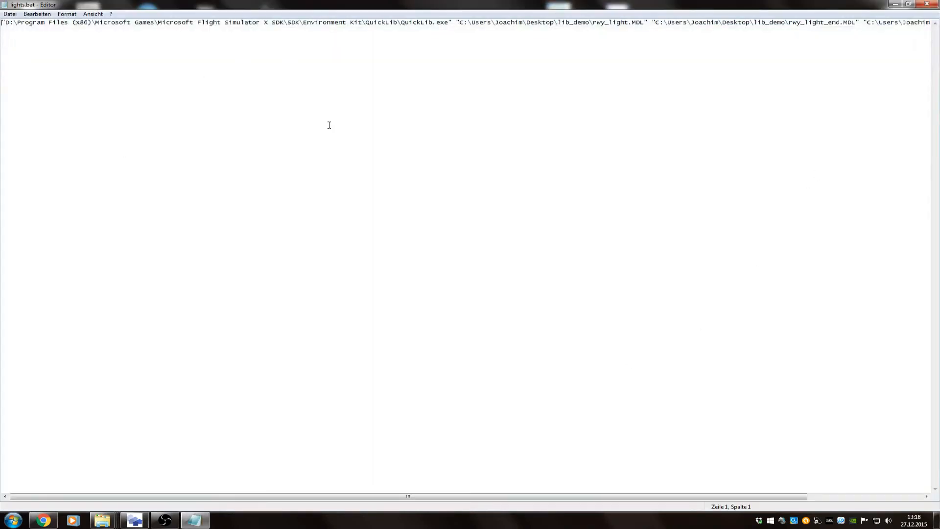
click(454, 23)
text(")
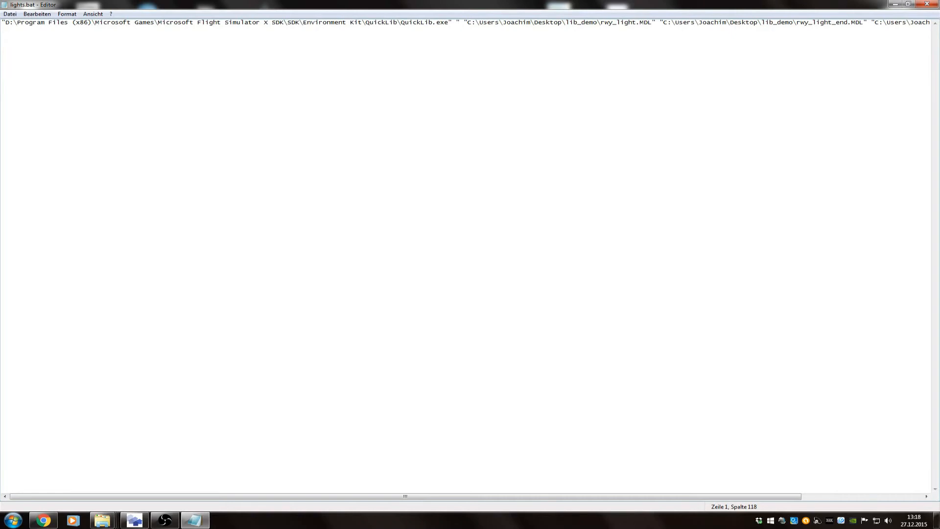
Create a new folder named library inside the lib_demo folder
drag(556, 2, 641, 174)
click(390, 2)
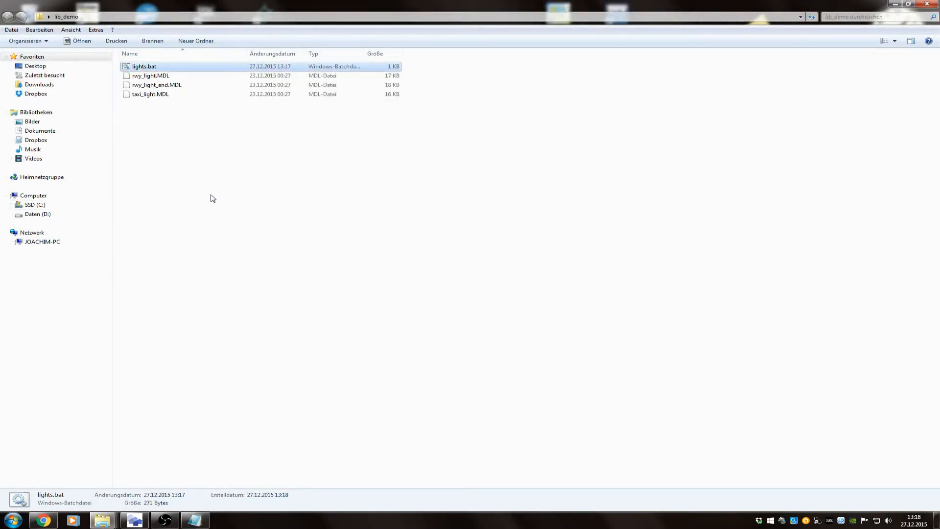
click(191, 41)
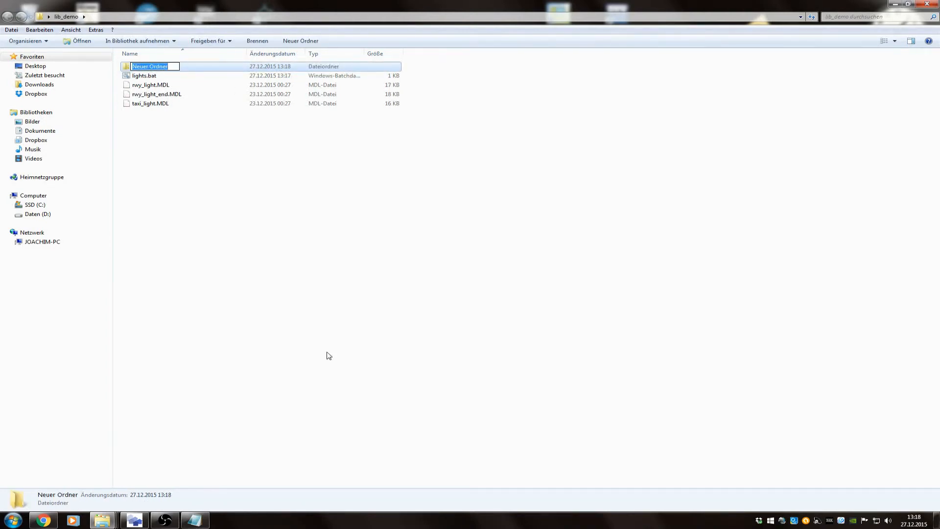
text(library)
key(Return)
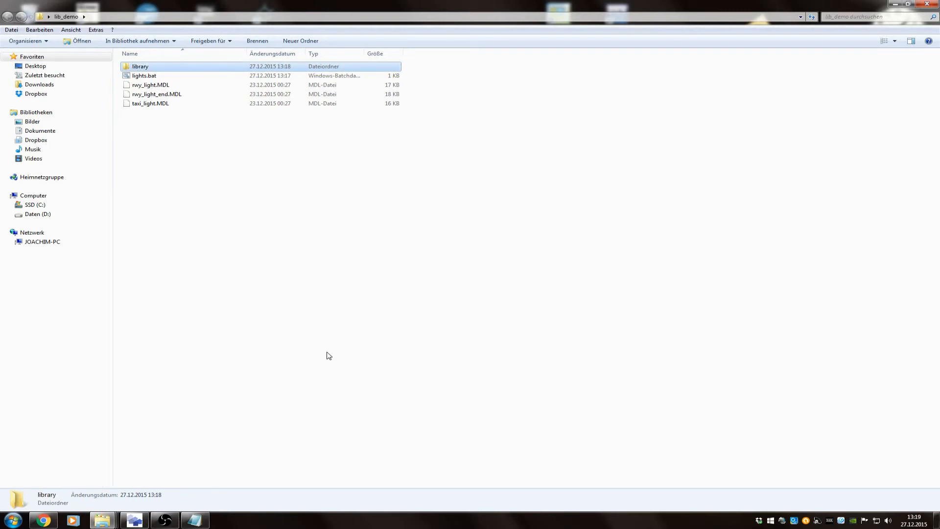
Copy the library folder's full path and paste it after the unclosed quotation mark in lights.bat
key(Return)
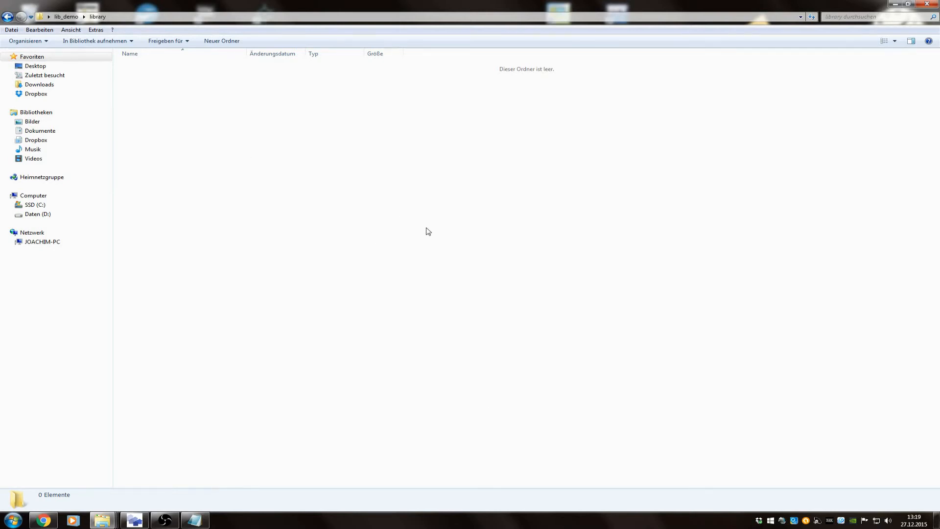
click(283, 16)
key(ctrl+c)
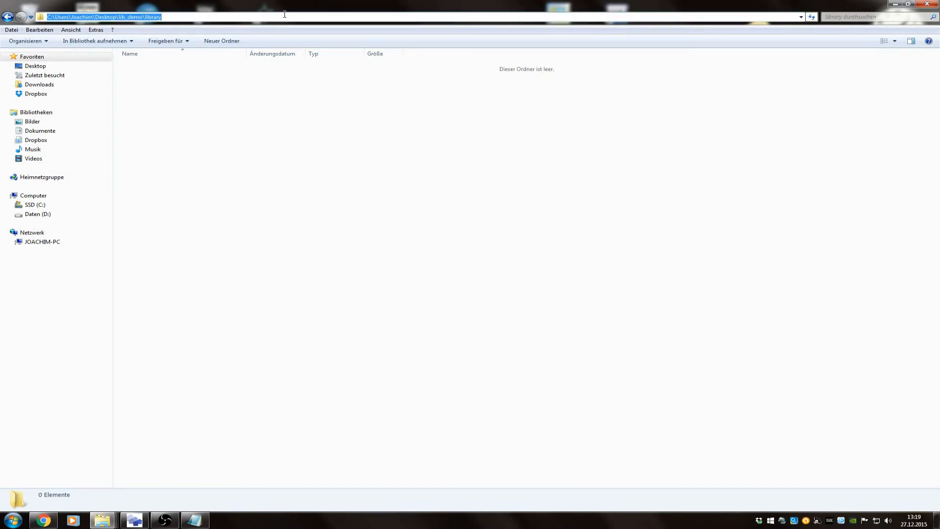
click(431, 295)
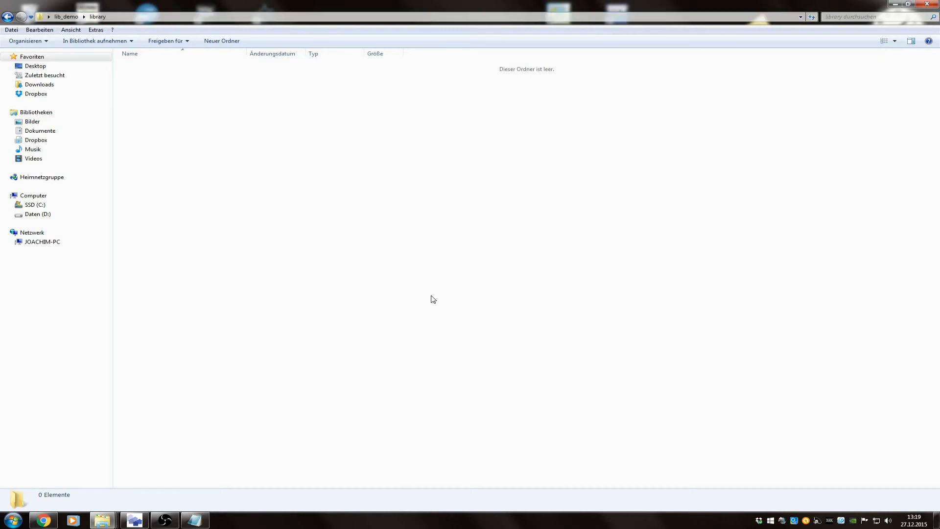
click(195, 520)
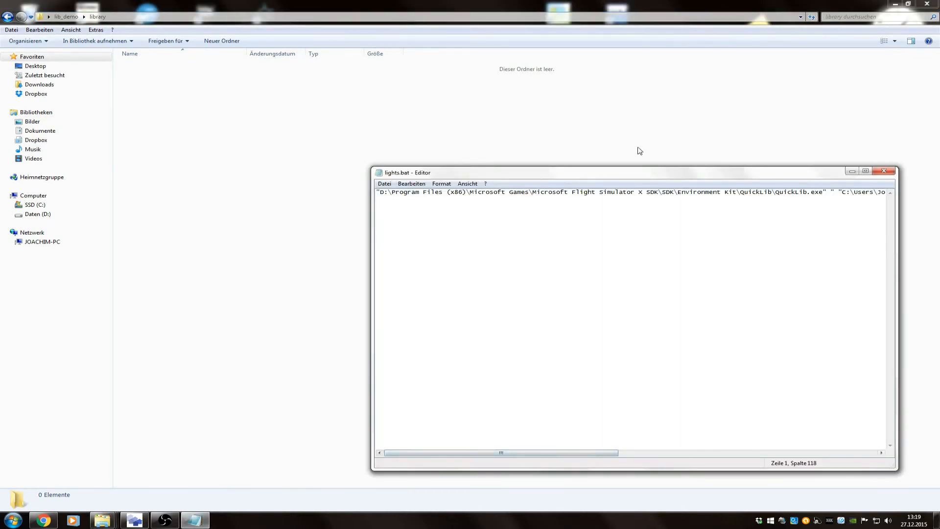
drag(800, 179, 626, 124)
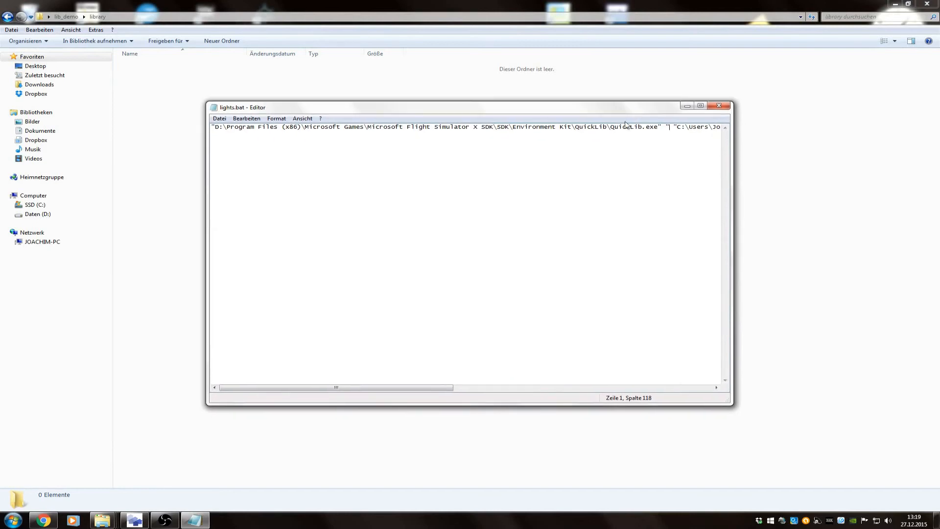
click(701, 105)
key(ctrl+v)
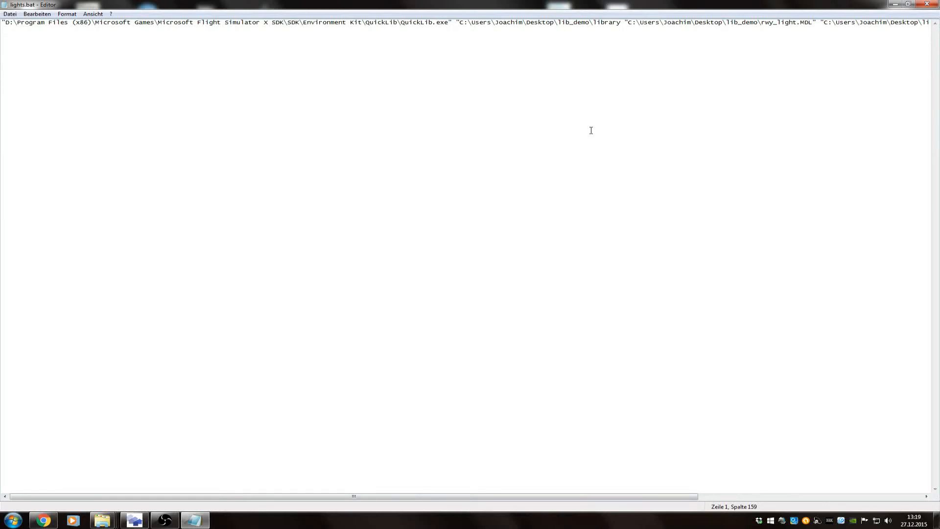
Complete the pasted output path in lights.bat with \lights.xml and a closing quotation mark
text(\)
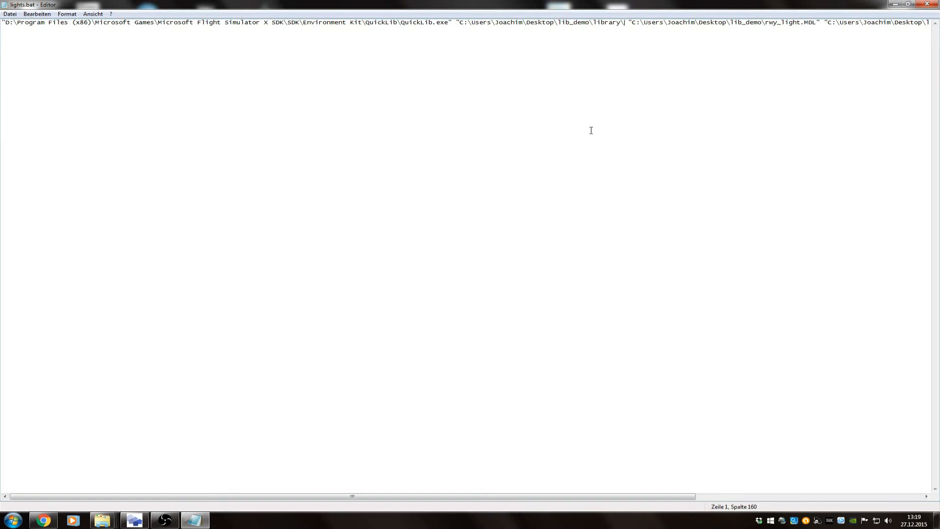
text(light)
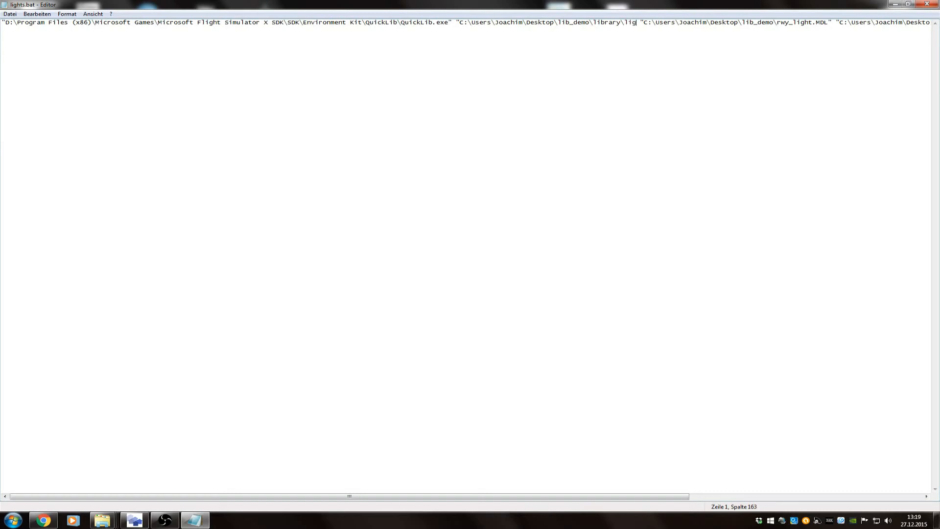
text(s)
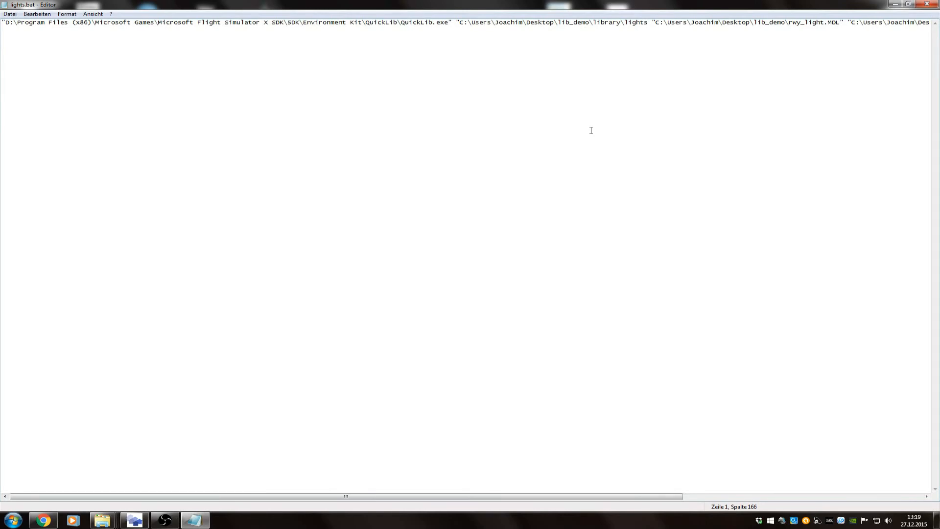
text(.xml)
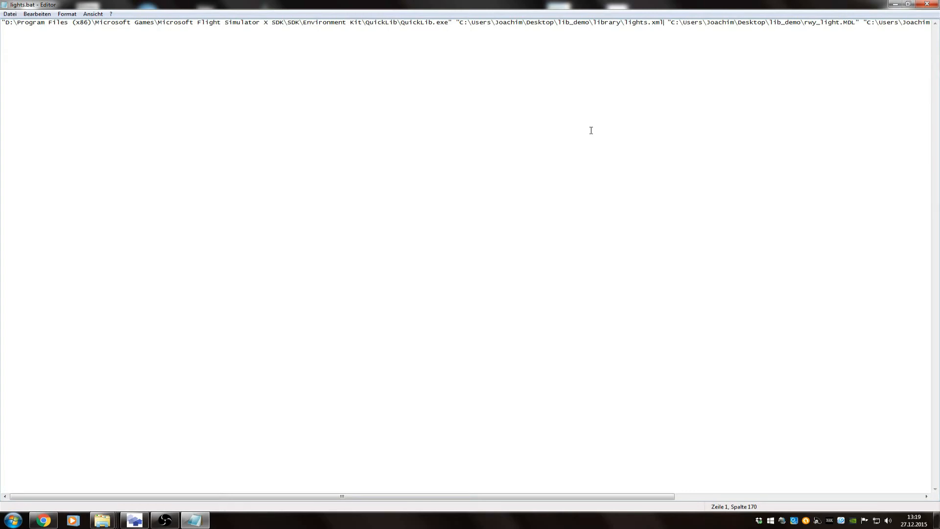
text(")
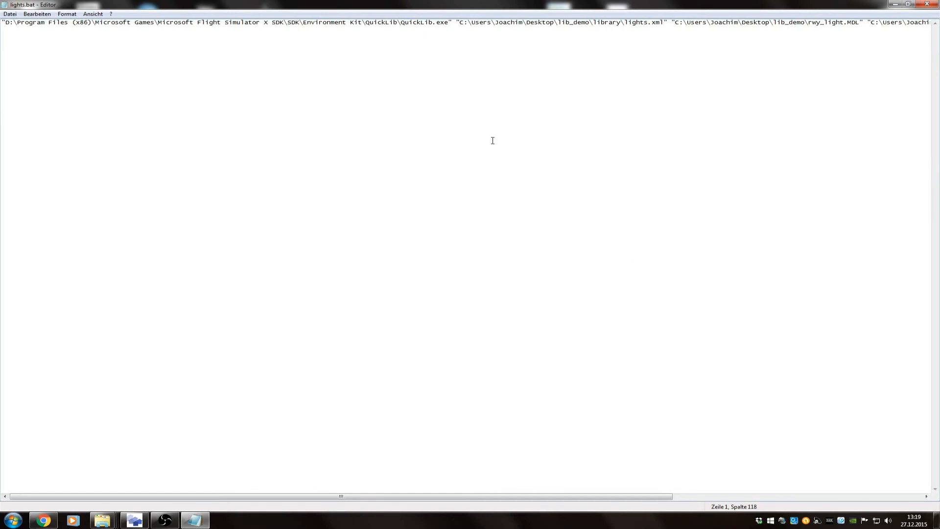
Insert a > directly after the output path's opening quotation mark, and save and close lights.bat
text(>)
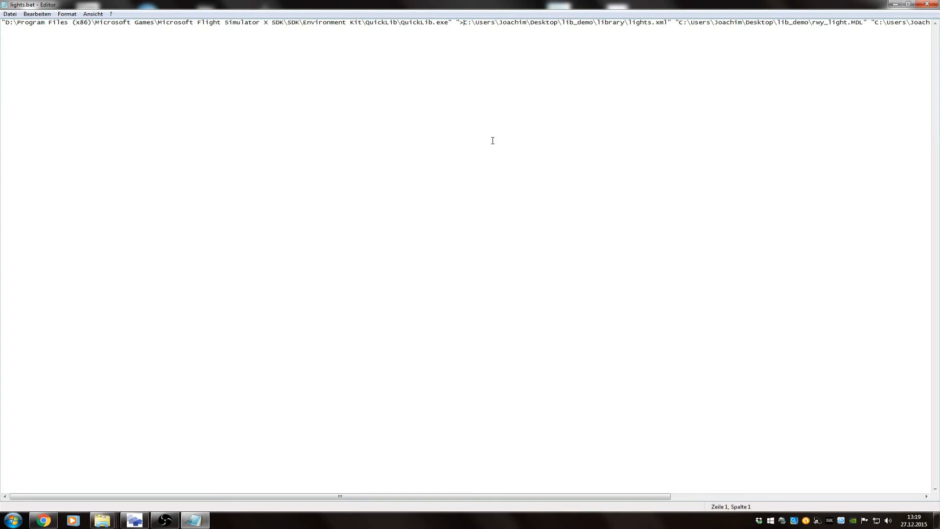
drag(538, 4, 640, 191)
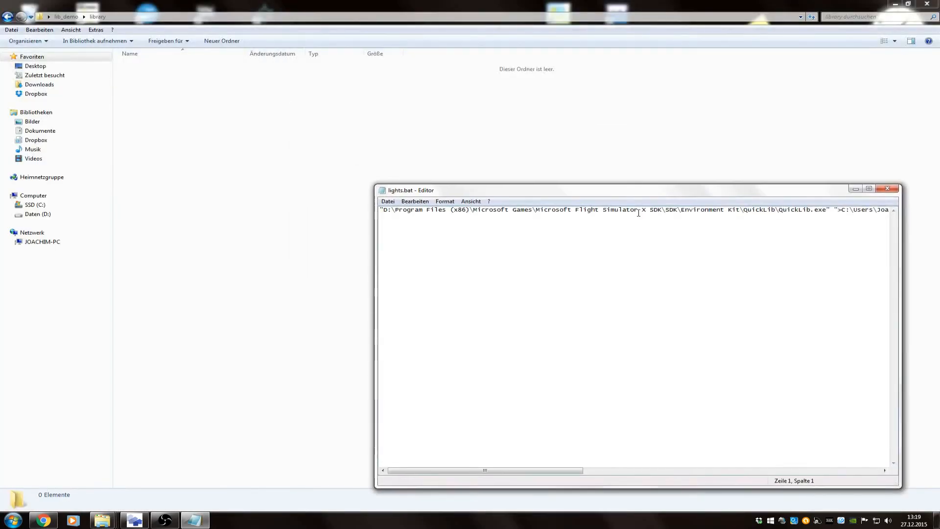
click(889, 190)
Run lights.bat from the lib_demo folder and open the library folder to check the output
key(BackSpace)
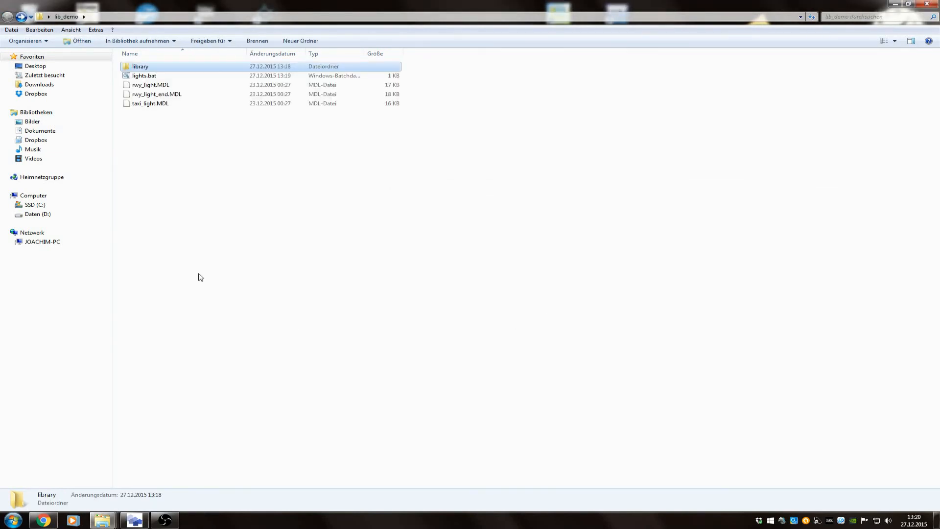
double_click(160, 77)
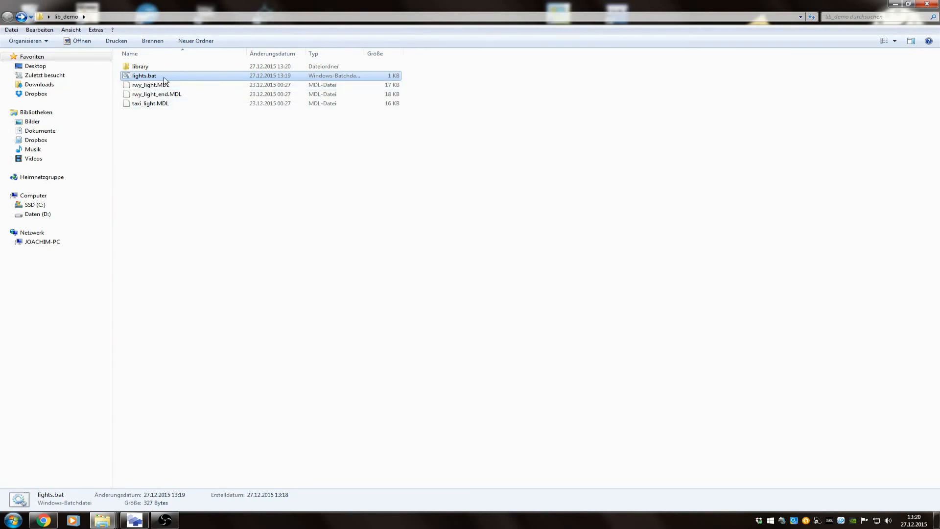
double_click(172, 68)
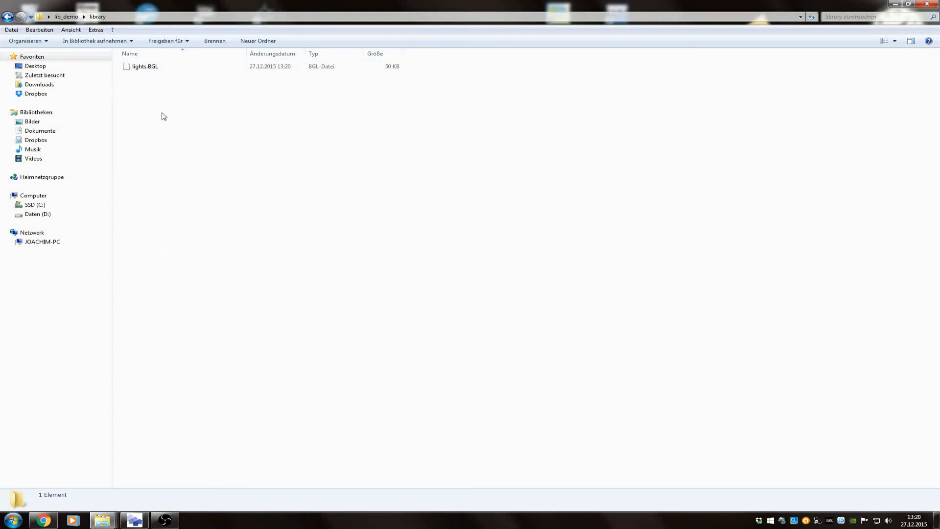
Load lights.BGL into ModelConverterX, browse through the library's objects, and close the program
click(133, 521)
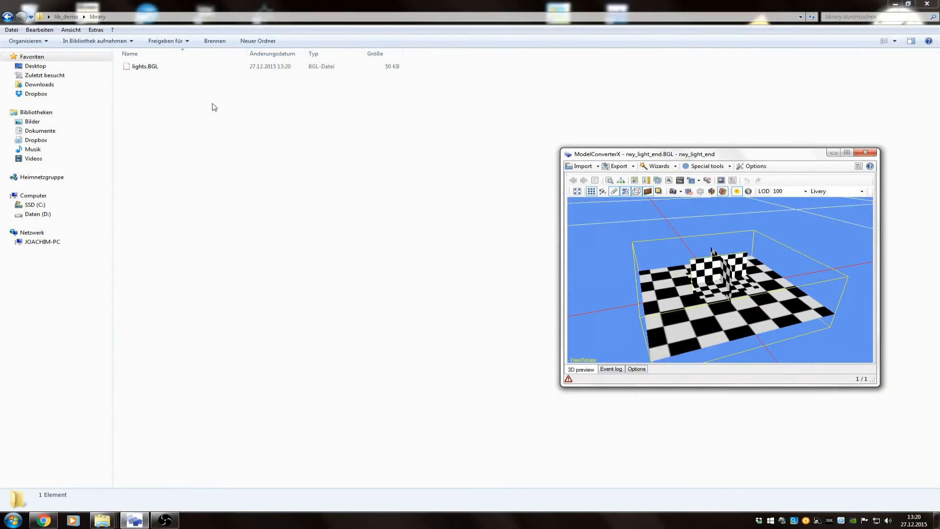
drag(126, 68, 703, 322)
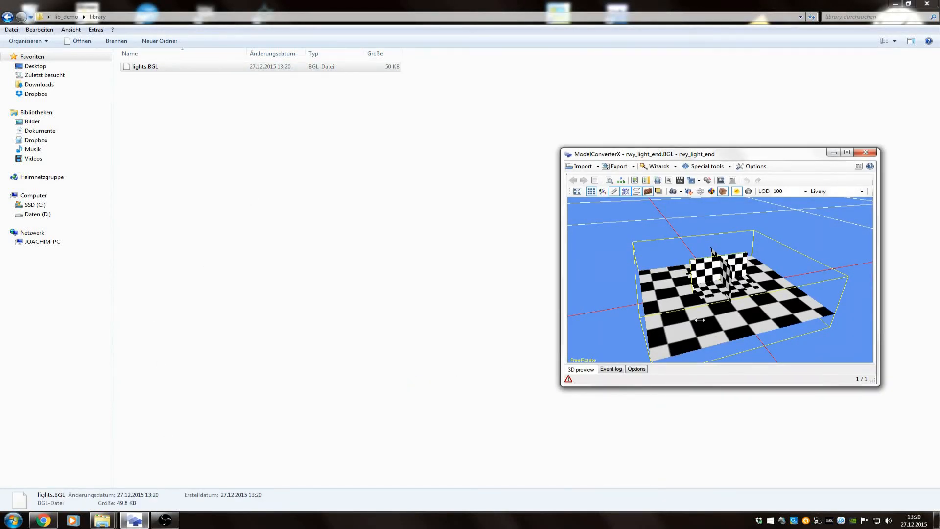
click(584, 181)
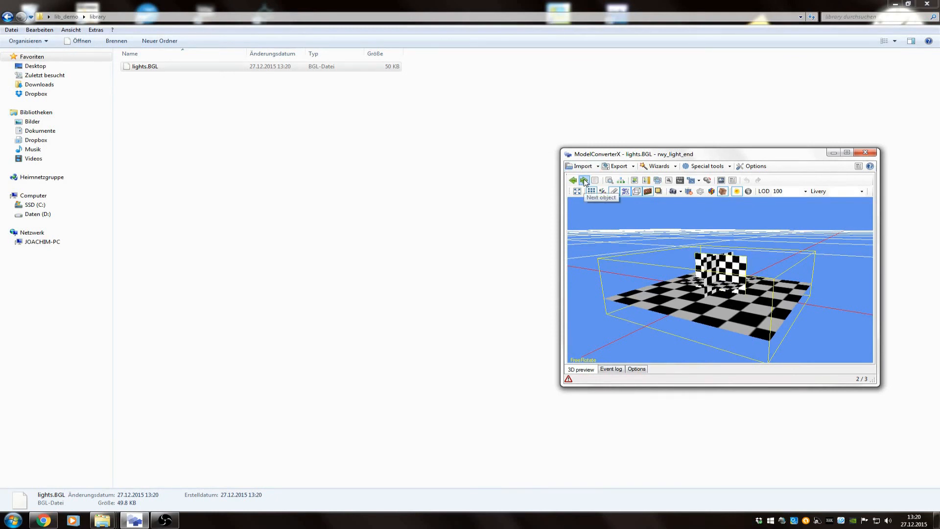
click(584, 181)
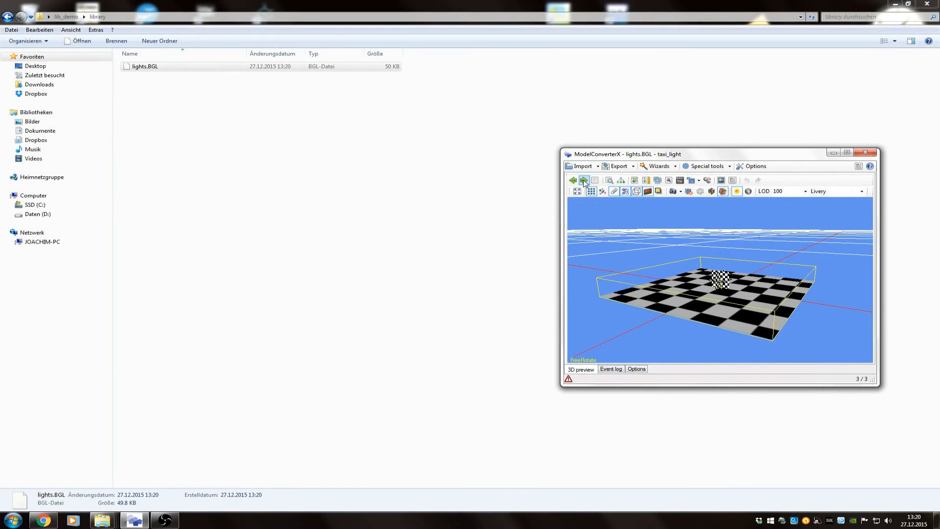
click(584, 180)
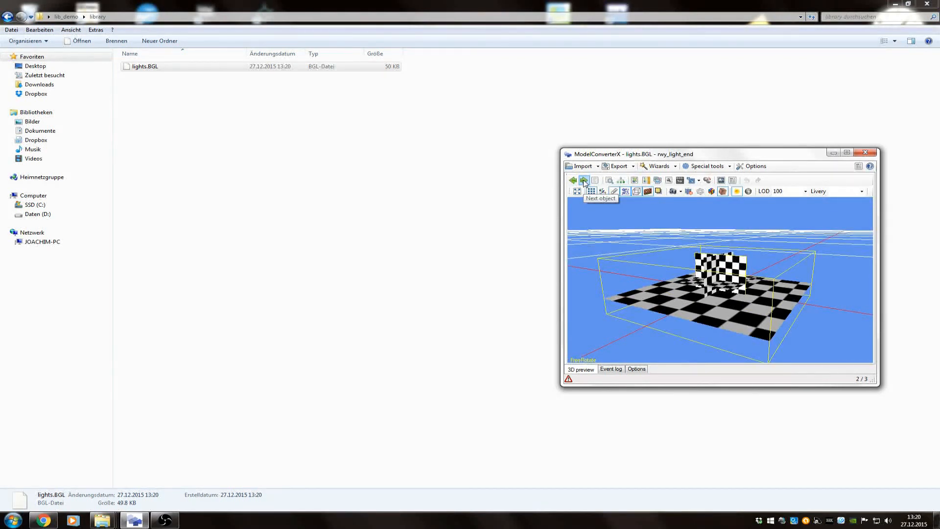
click(585, 181)
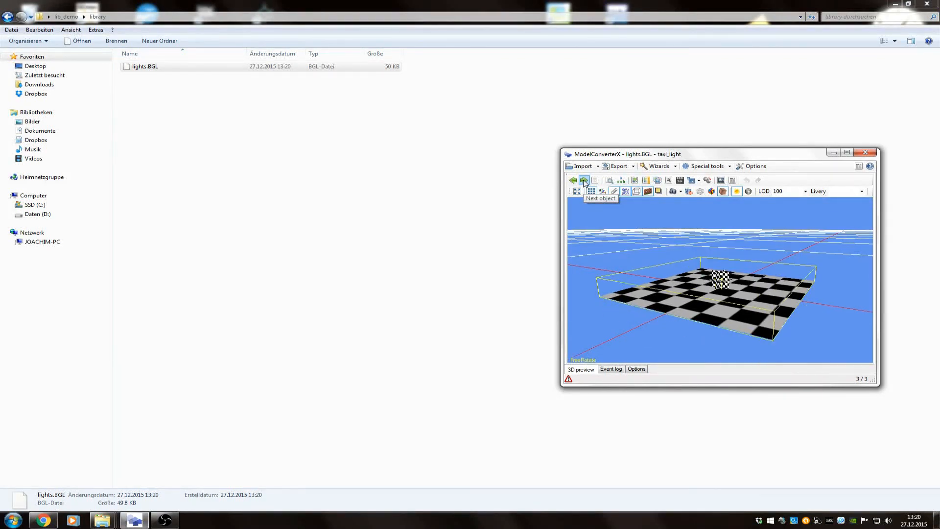
click(877, 154)
Delete lights.BGL from the library folder and select lights.bat back in the lib_demo folder
key(BackSpace)
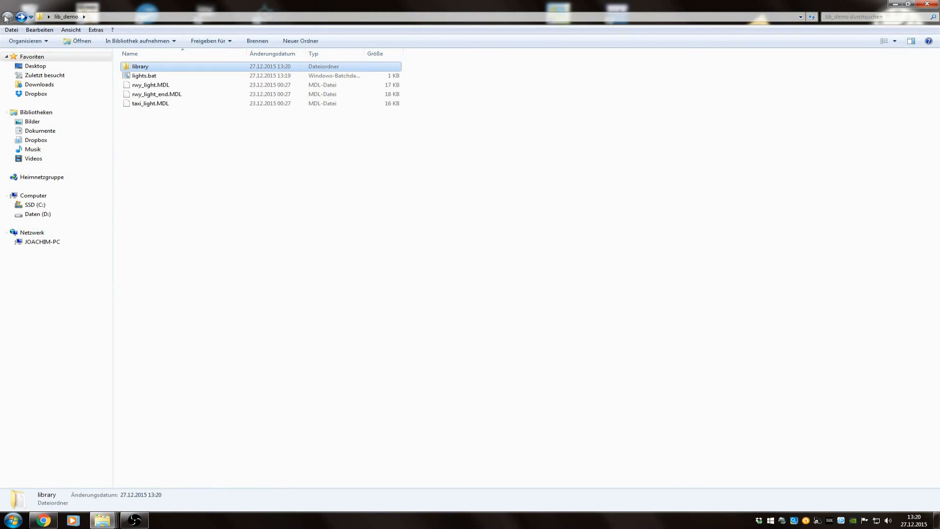
click(204, 76)
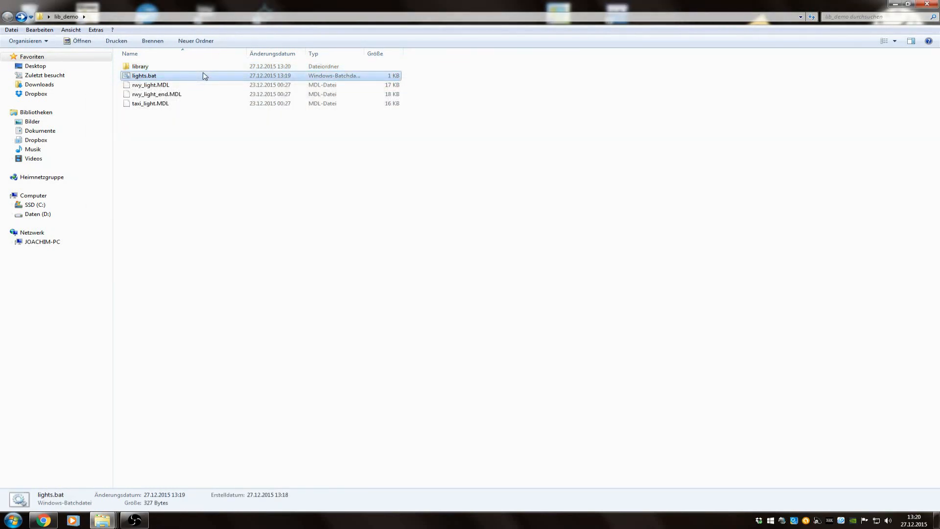
double_click(168, 67)
click(160, 69)
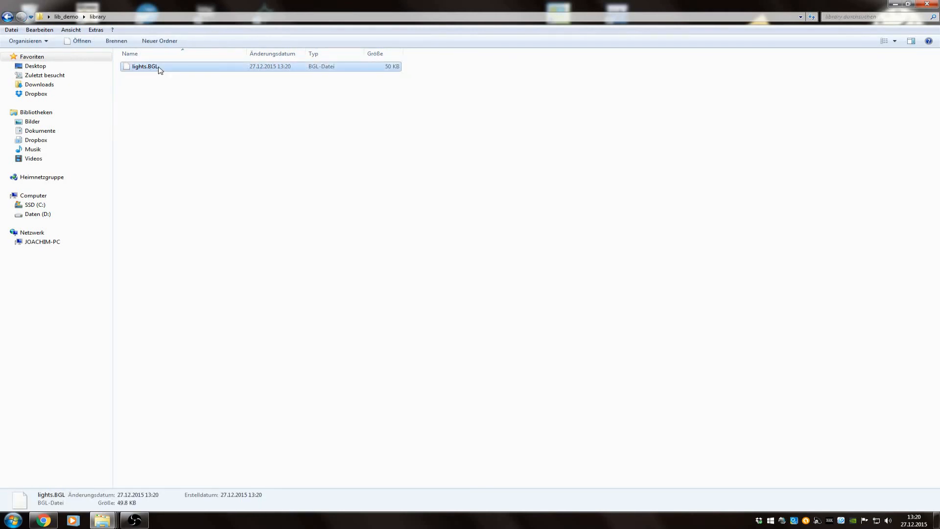
key(Delete)
key(Return)
key(BackSpace)
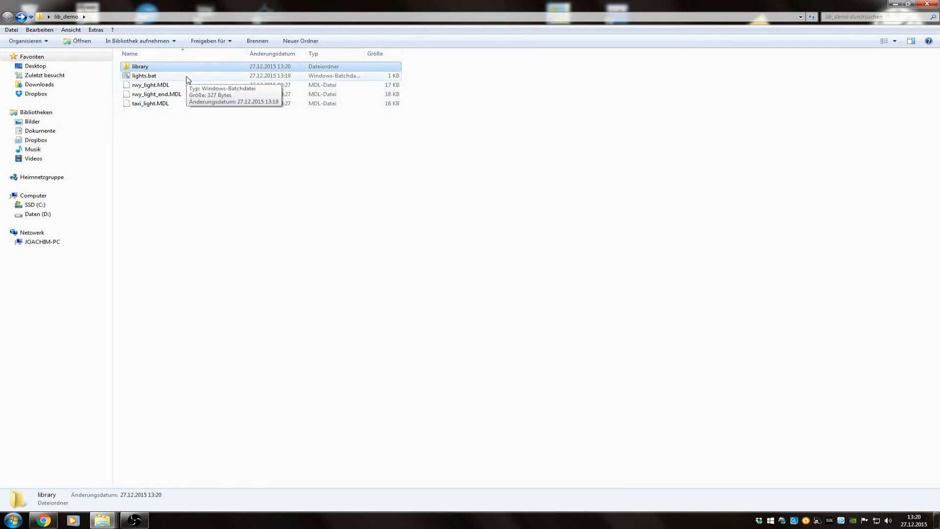
click(188, 78)
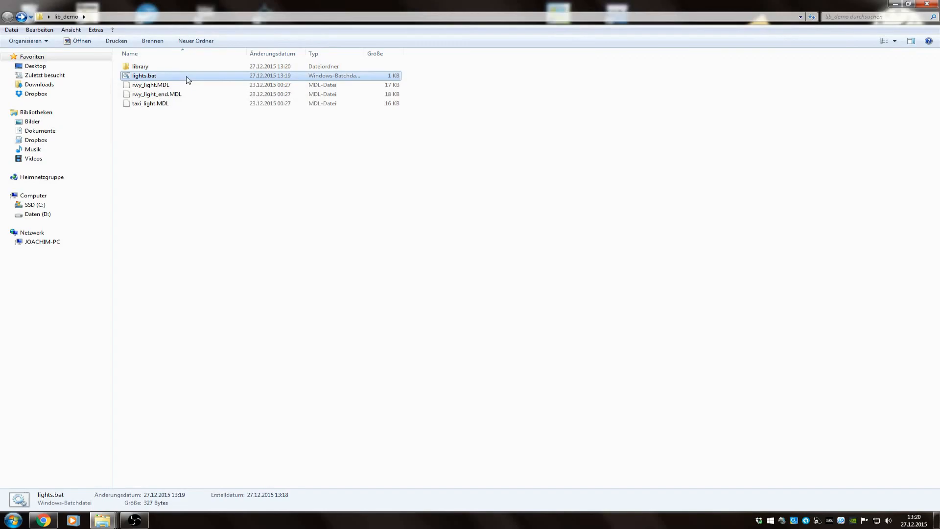